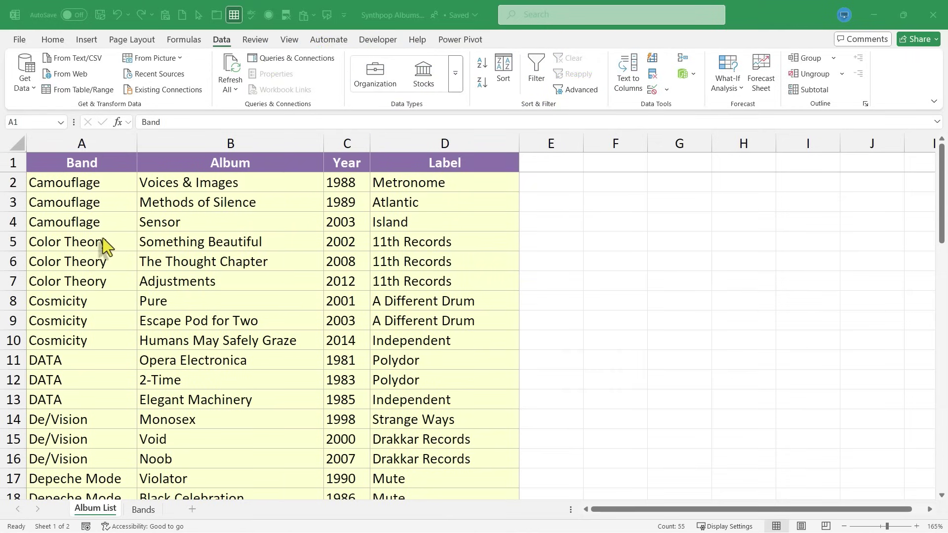
- Check the empty Bands sheet, then return to the band list on Album List
{"action": "scroll", "coordinate": [102, 238], "scroll_direction": "down", "scroll_amount": 8}
{"action": "scroll", "coordinate": [101, 247], "scroll_direction": "up", "scroll_amount": 1}
{"action": "scroll", "coordinate": [99, 247], "scroll_direction": "up", "scroll_amount": 7}
{"action": "left_click", "coordinate": [144, 509]}
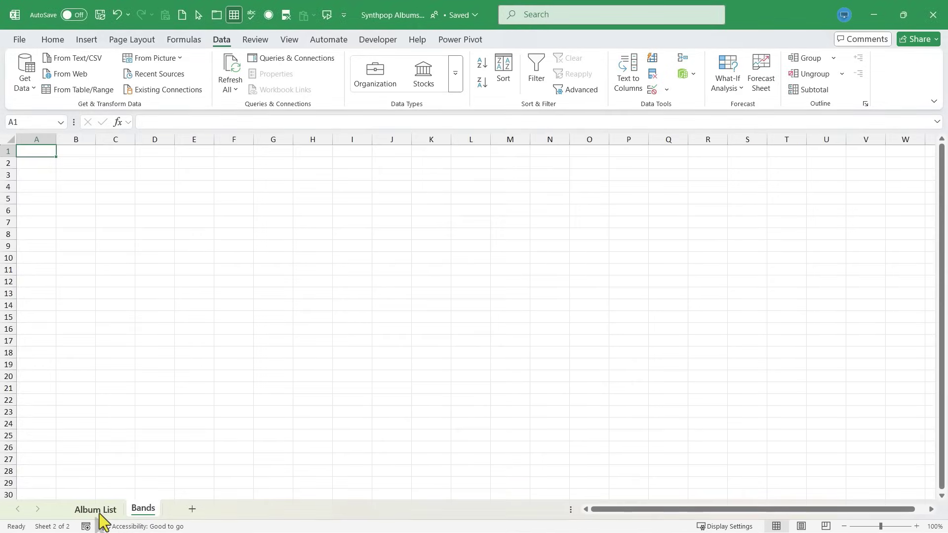
{"action": "left_click", "coordinate": [99, 512]}
{"action": "left_click", "coordinate": [81, 217]}
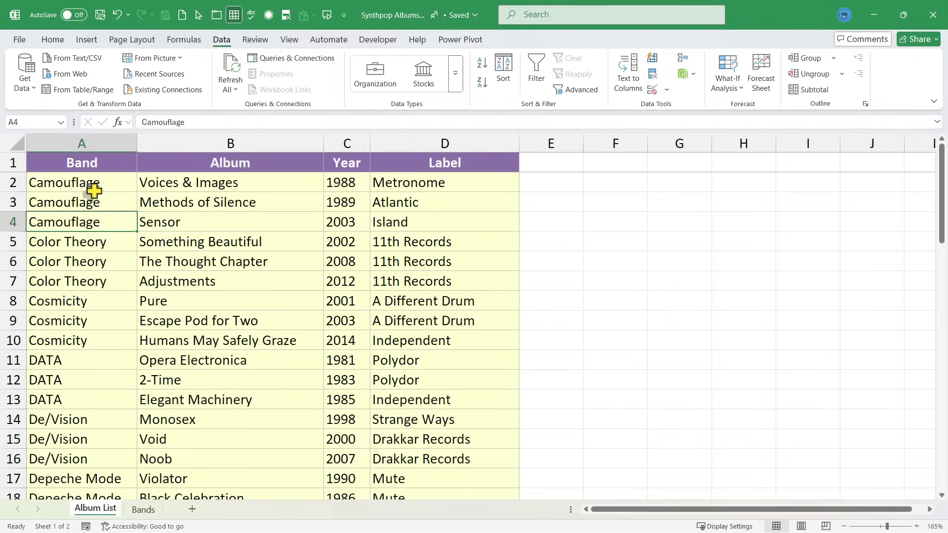
- Select the Band column A1:A55 and launch Advanced Filter
{"action": "scroll", "coordinate": [110, 425], "scroll_direction": "down", "scroll_amount": 3}
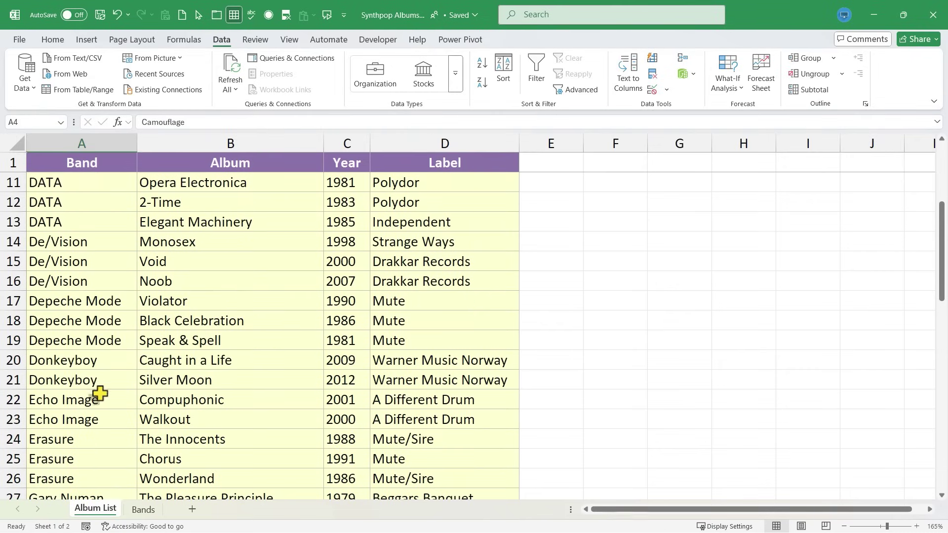
{"action": "scroll", "coordinate": [79, 335], "scroll_direction": "down", "scroll_amount": 7}
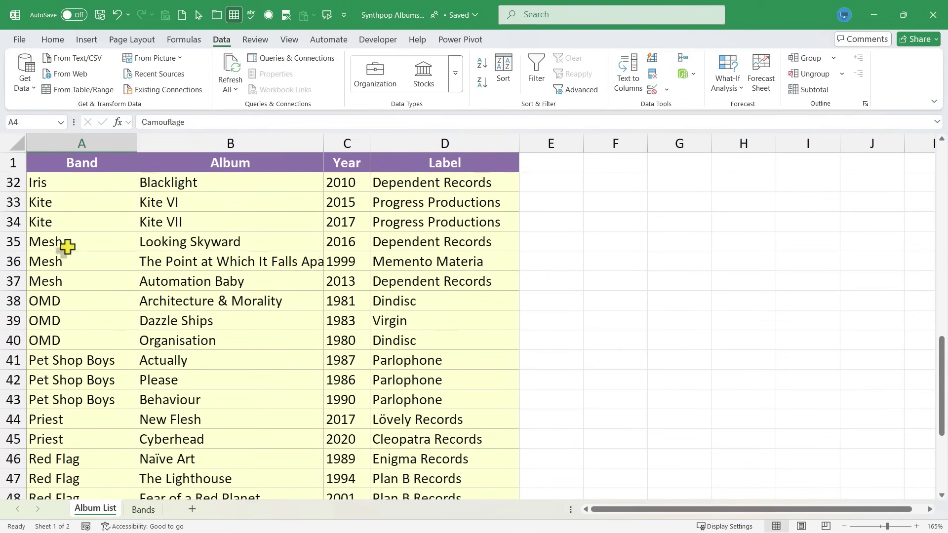
{"action": "scroll", "coordinate": [68, 246], "scroll_direction": "down", "scroll_amount": 3}
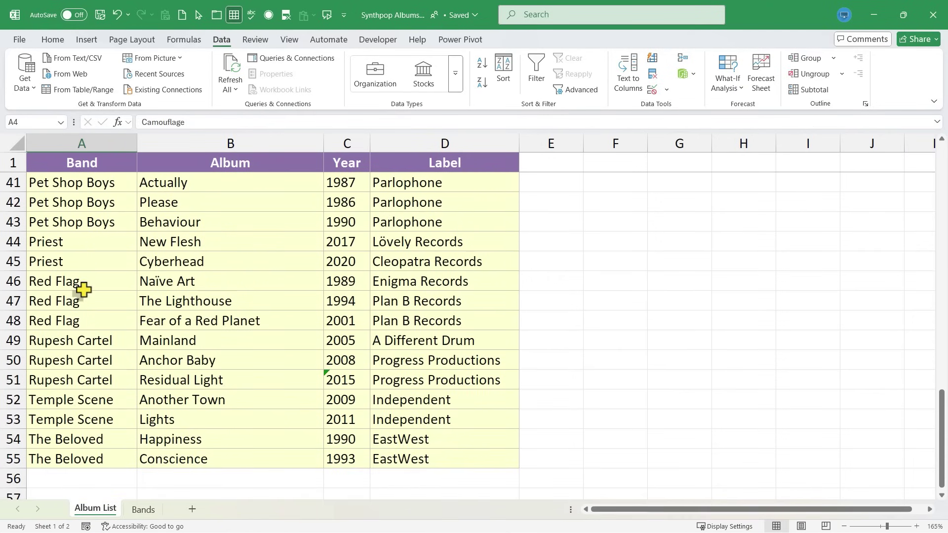
{"action": "scroll", "coordinate": [94, 296], "scroll_direction": "up", "scroll_amount": 2}
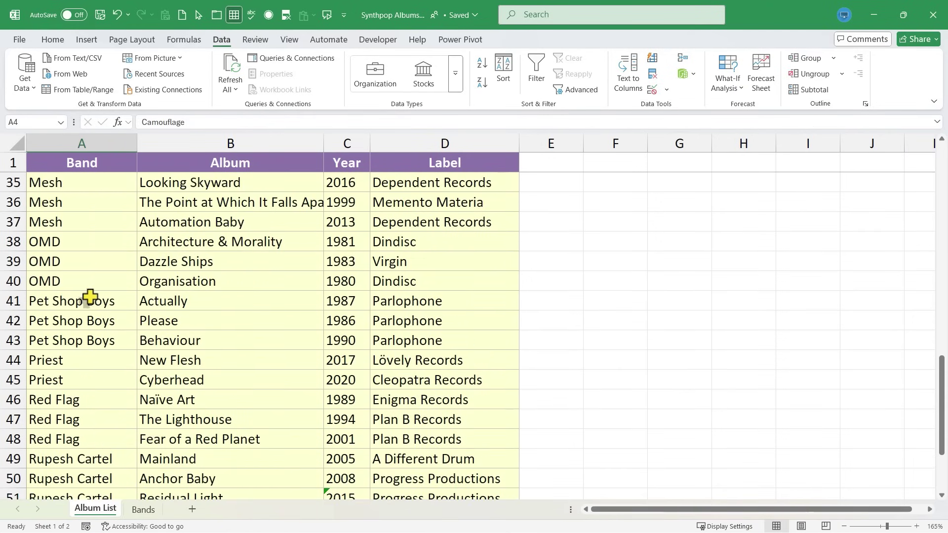
{"action": "scroll", "coordinate": [90, 297], "scroll_direction": "up", "scroll_amount": 11}
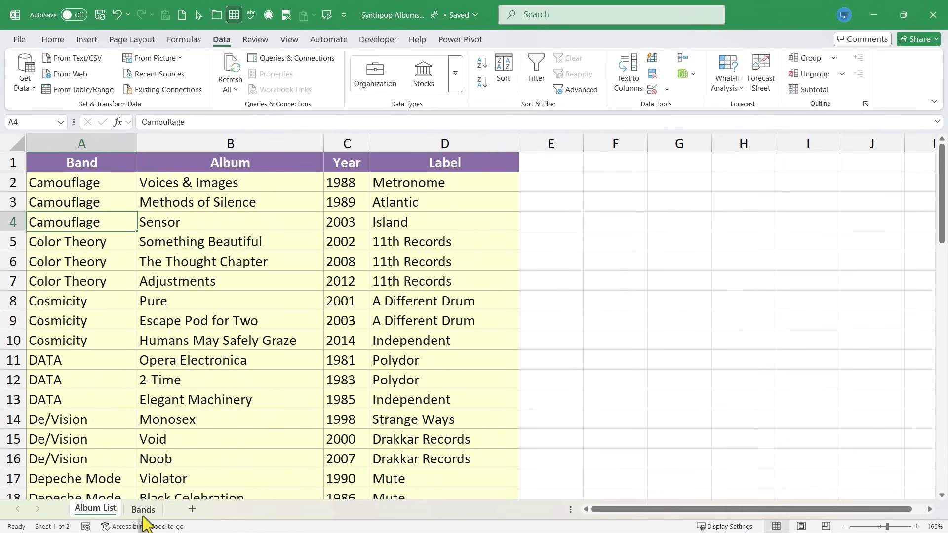
{"action": "left_click", "coordinate": [101, 403]}
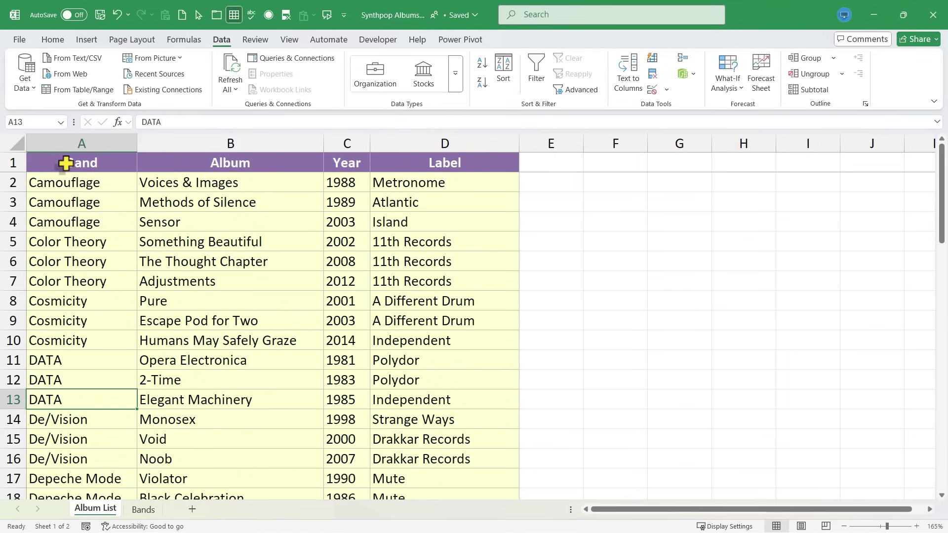
{"action": "left_click", "coordinate": [66, 163]}
{"action": "left_click_drag", "start_coordinate": [66, 161], "coordinate": [49, 442]}
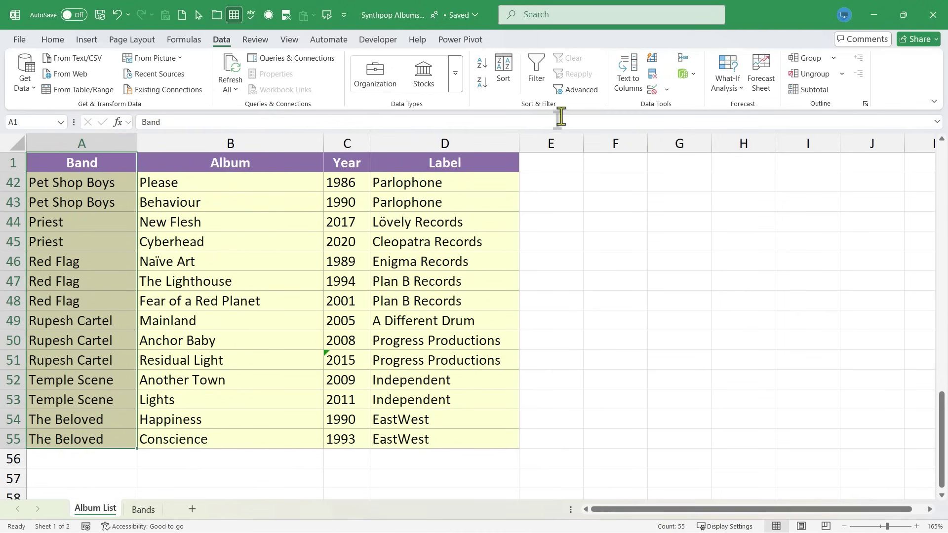
{"action": "left_click", "coordinate": [579, 91]}
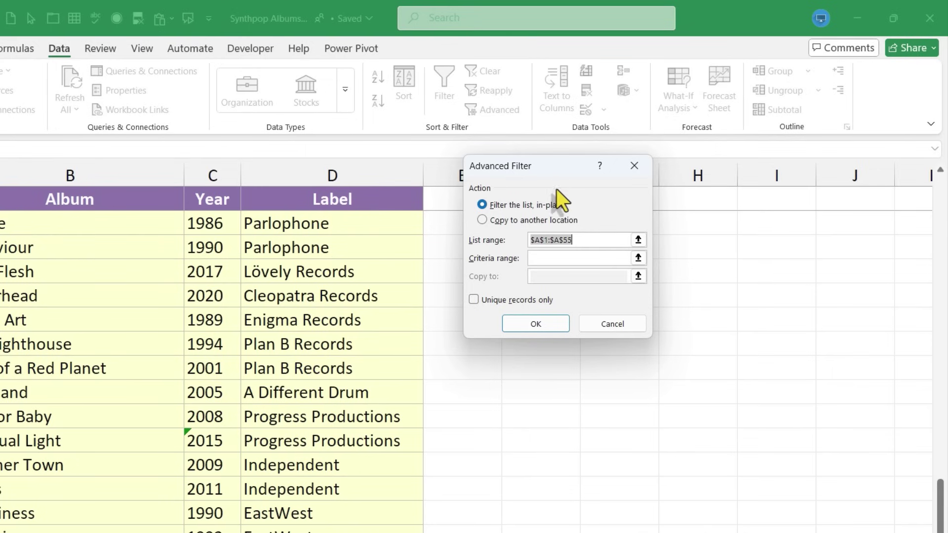
- Set Advanced Filter to copy to $H$1:$H$55 with Unique records only
{"action": "left_click", "coordinate": [481, 220]}
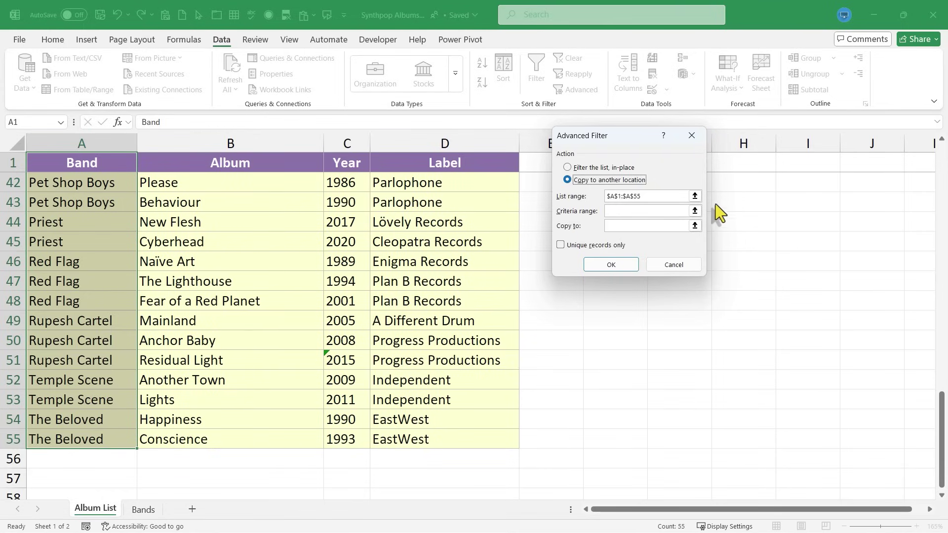
{"action": "left_click", "coordinate": [696, 226]}
{"action": "left_click", "coordinate": [739, 159]}
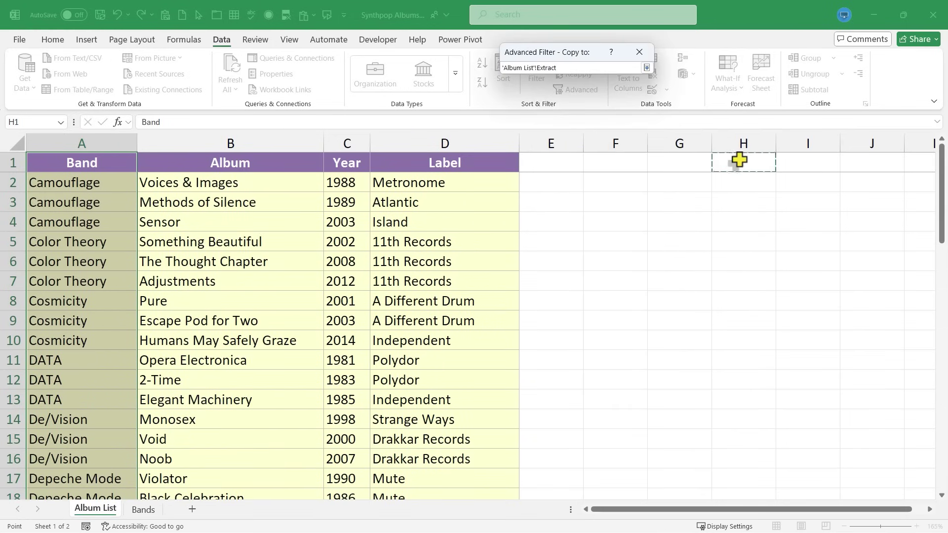
{"action": "left_click_drag", "start_coordinate": [738, 159], "coordinate": [742, 442]}
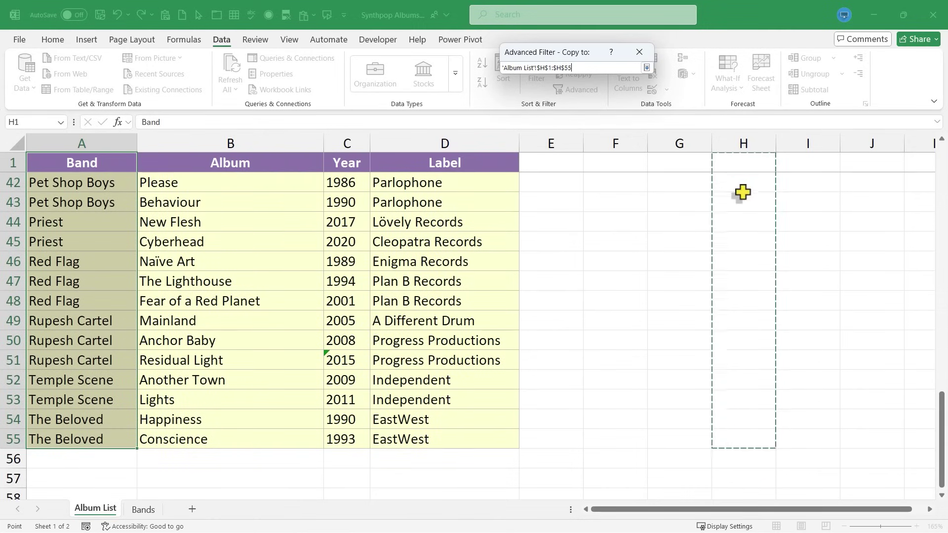
{"action": "left_click", "coordinate": [646, 68]}
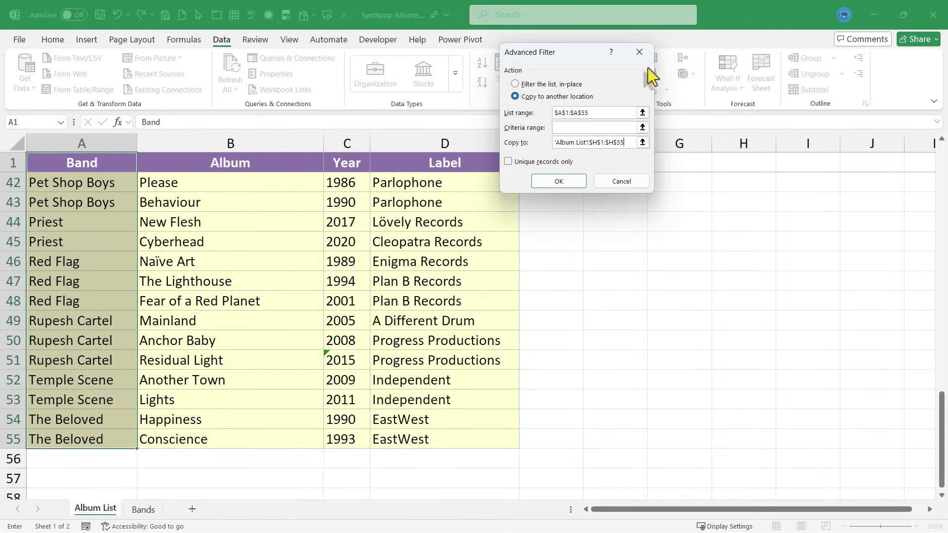
{"action": "left_click", "coordinate": [508, 162]}
- Run the filter to copy each band once into column H
{"action": "left_click", "coordinate": [573, 181]}
{"action": "scroll", "coordinate": [770, 217], "scroll_direction": "up", "scroll_amount": 8}
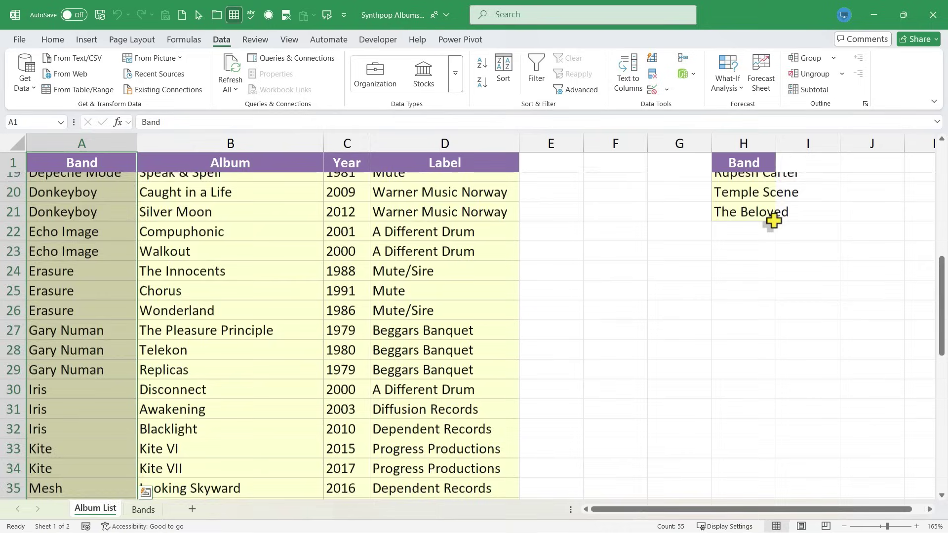
{"action": "scroll", "coordinate": [778, 220], "scroll_direction": "down", "scroll_amount": 4}
{"action": "scroll", "coordinate": [778, 224], "scroll_direction": "up", "scroll_amount": 6}
{"action": "scroll", "coordinate": [778, 223], "scroll_direction": "up", "scroll_amount": 4}
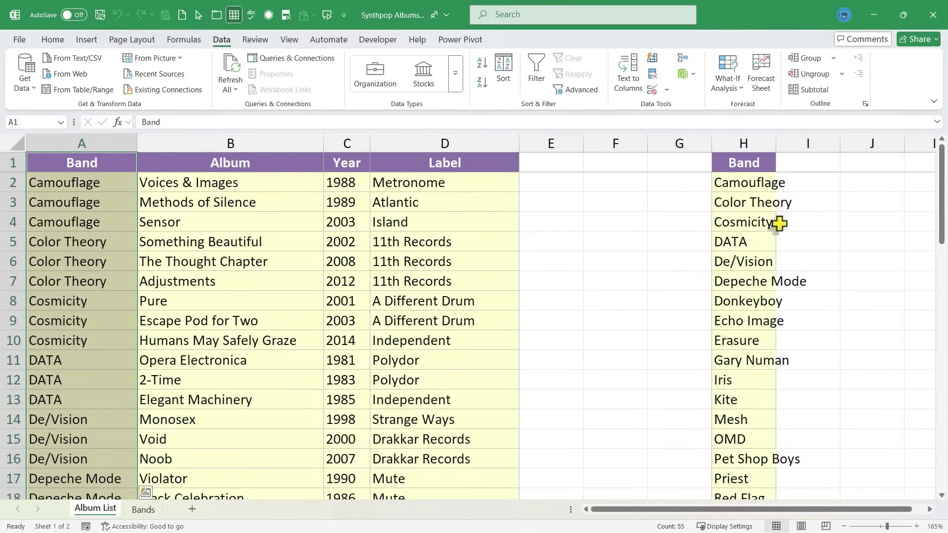
- Autofit column H to the band names and select the Band heading in H1
{"action": "left_click", "coordinate": [817, 199]}
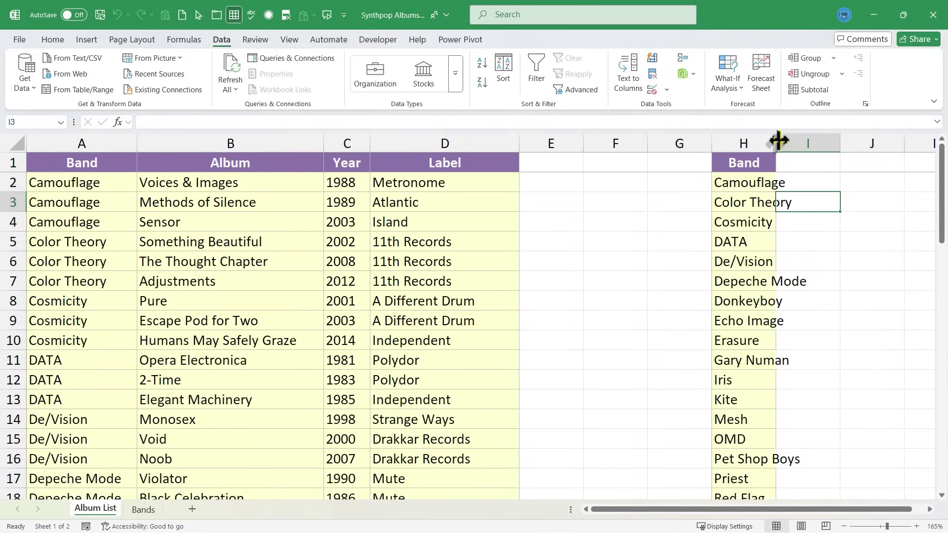
{"action": "double_click", "coordinate": [778, 141]}
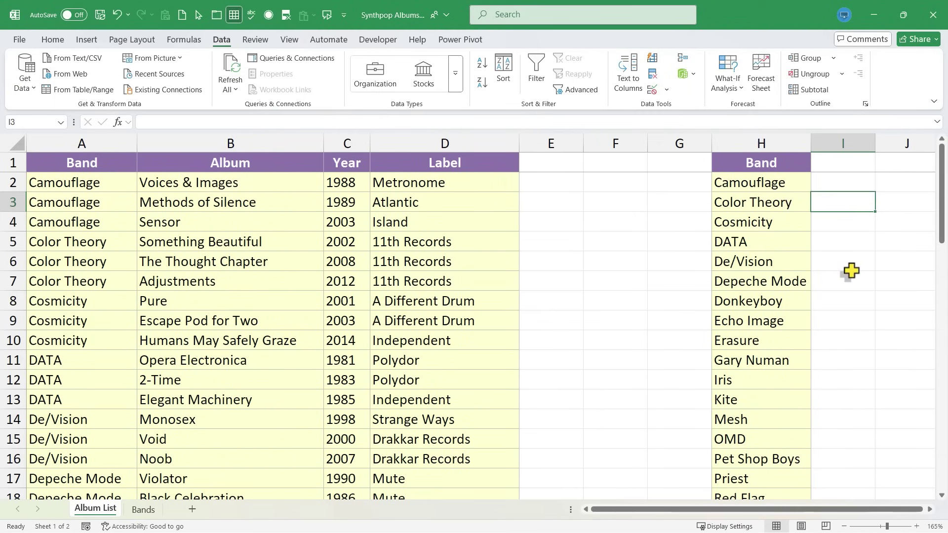
{"action": "scroll", "coordinate": [851, 271], "scroll_direction": "down", "scroll_amount": 3}
{"action": "scroll", "coordinate": [850, 271], "scroll_direction": "up", "scroll_amount": 3}
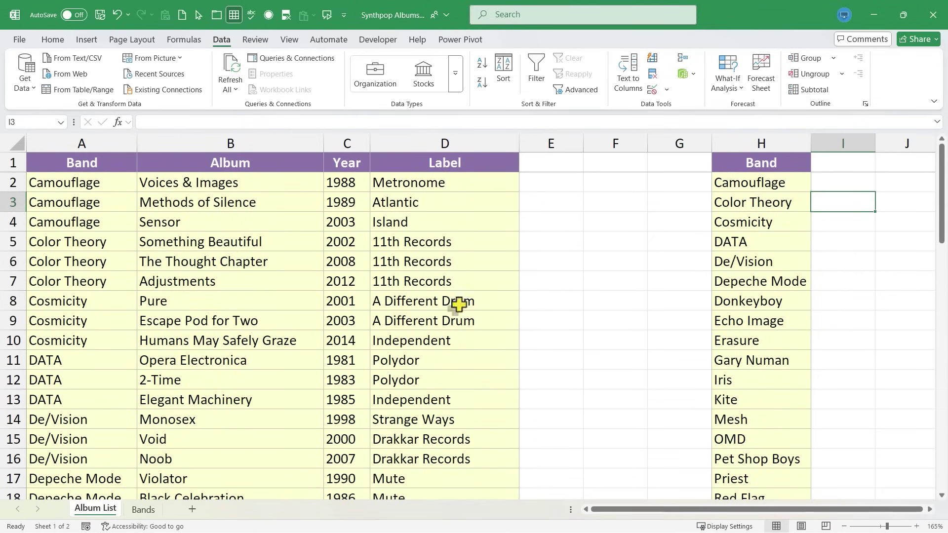
{"action": "left_click", "coordinate": [763, 166]}
- Cut H1:H21, paste it at A1 on the Bands sheet, and autofit column A
{"action": "left_click_drag", "start_coordinate": [763, 161], "coordinate": [765, 471]}
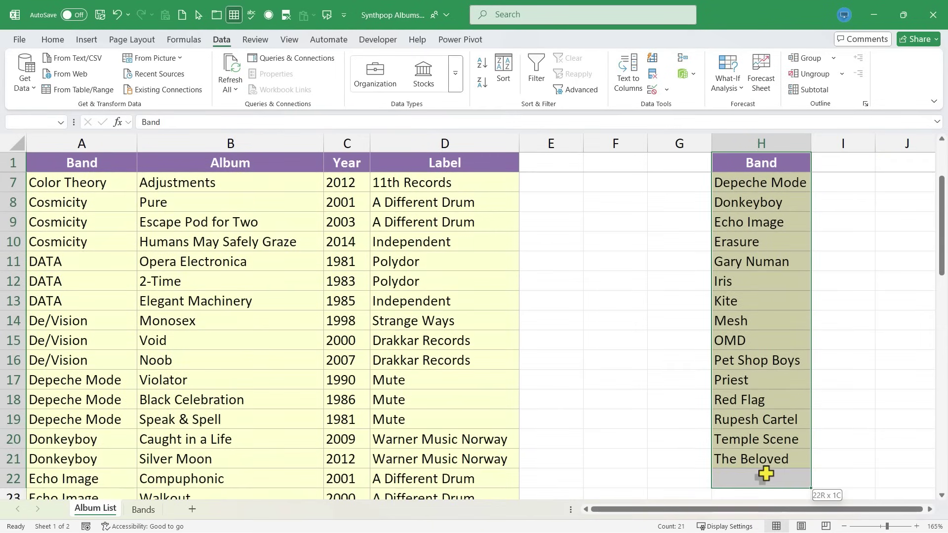
{"action": "key", "text": "ctrl+x"}
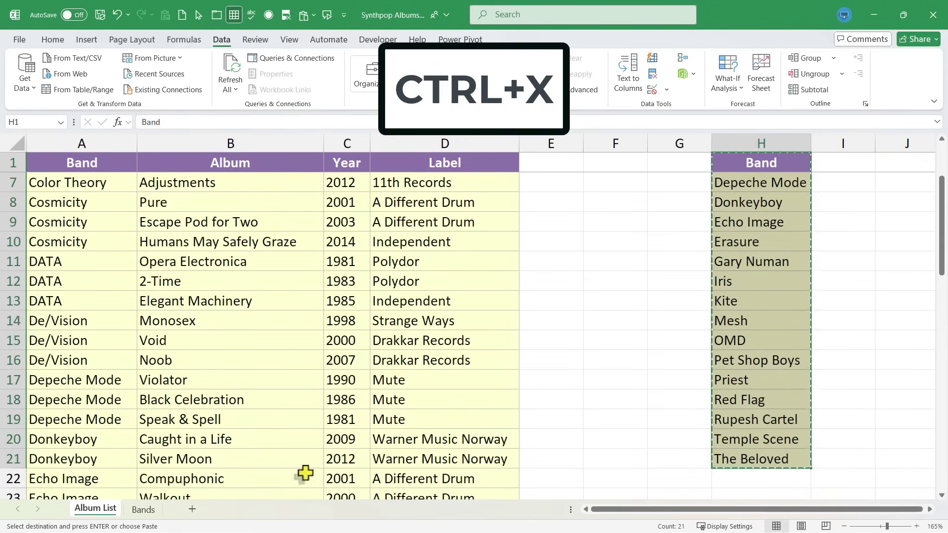
{"action": "left_click", "coordinate": [141, 512]}
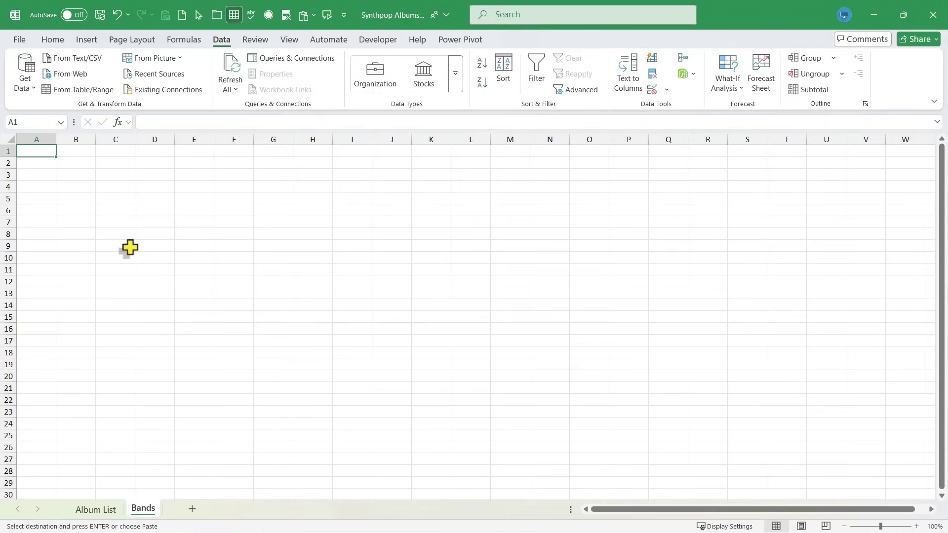
{"action": "key", "text": "ctrl+v"}
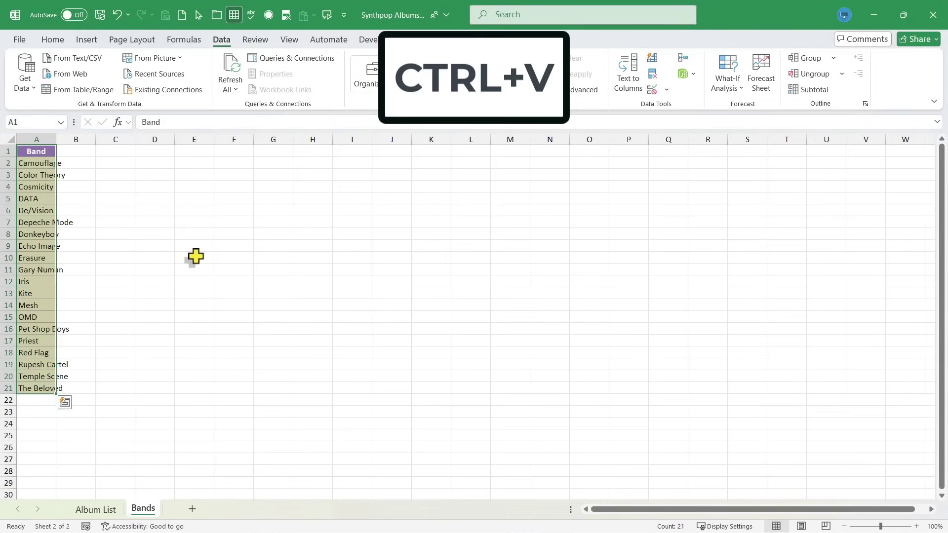
{"action": "left_click", "coordinate": [194, 256]}
{"action": "double_click", "coordinate": [55, 139]}
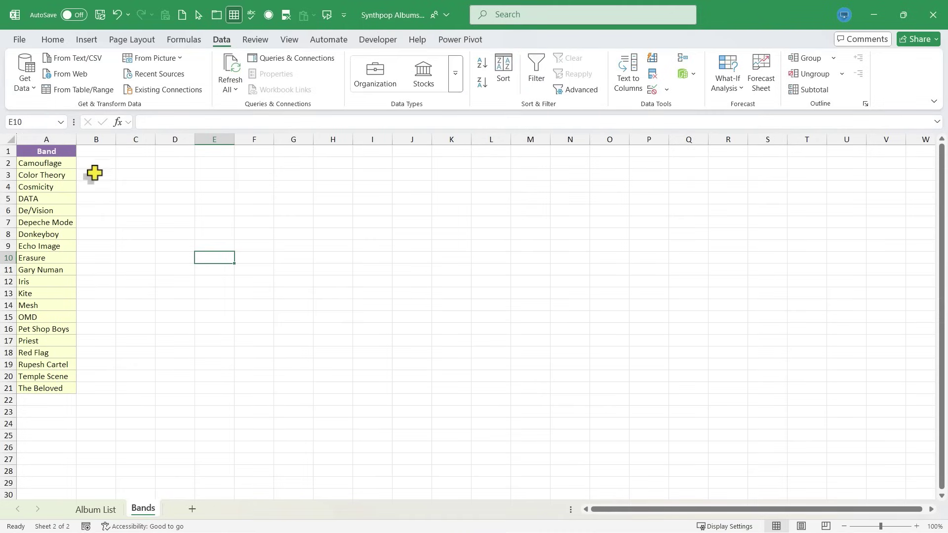
{"action": "left_click", "coordinate": [106, 510]}
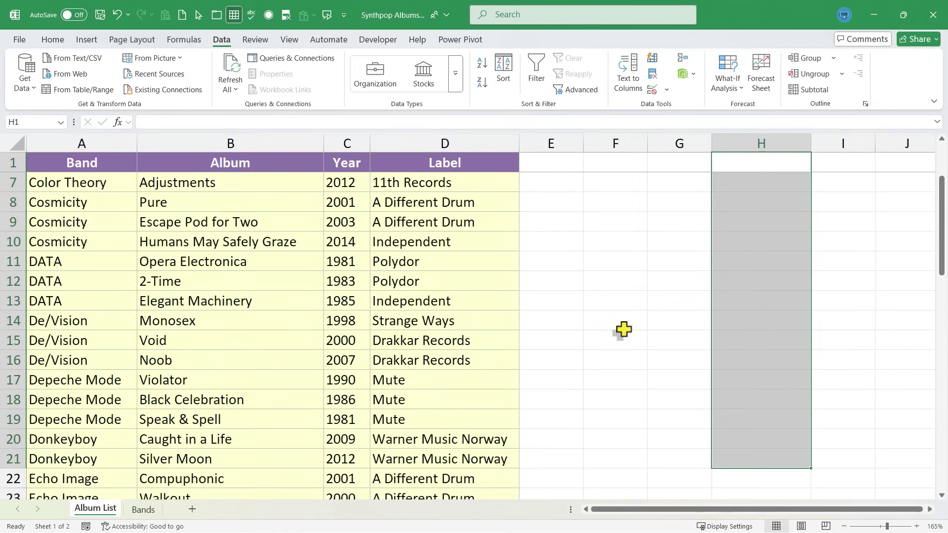
- Clear the column H selection and review the finished list on the Bands sheet
{"action": "scroll", "coordinate": [781, 278], "scroll_direction": "up", "scroll_amount": 2}
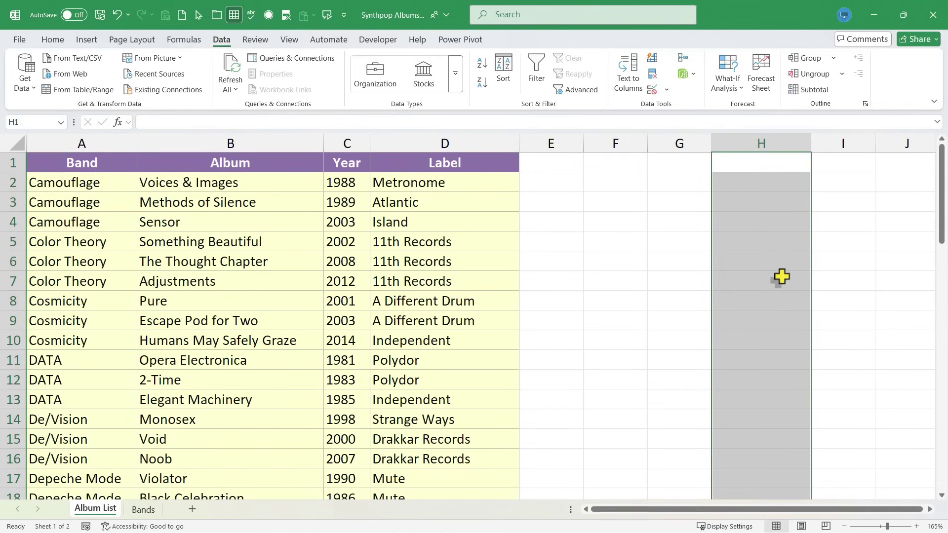
{"action": "left_click", "coordinate": [858, 261]}
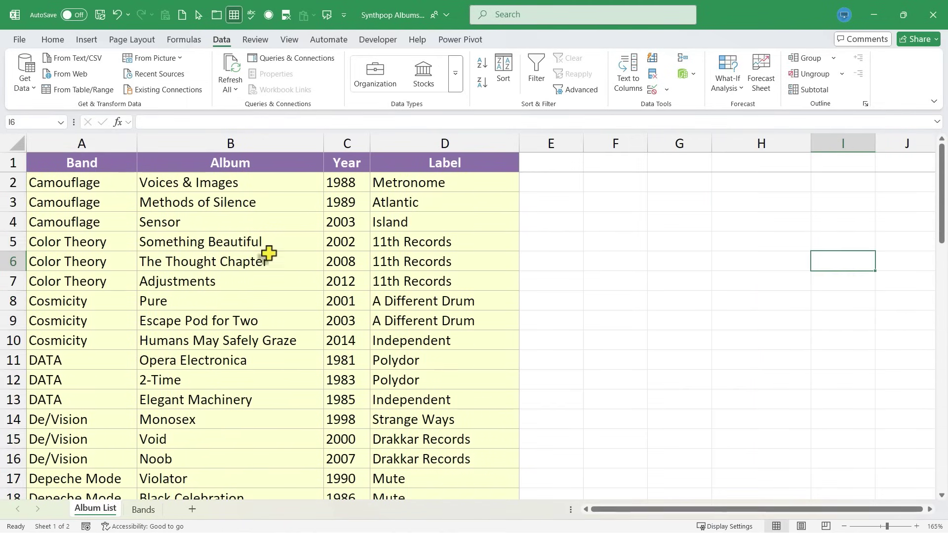
{"action": "left_click", "coordinate": [143, 510]}
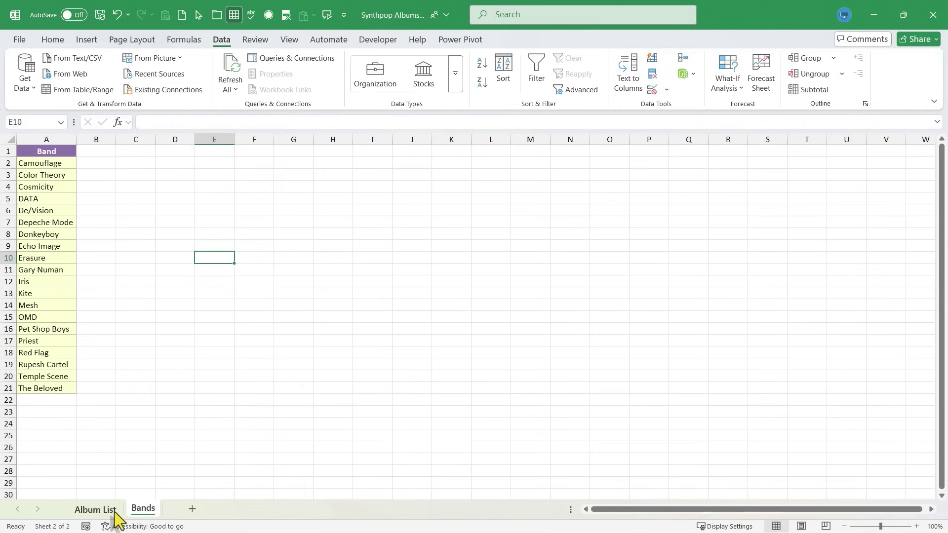
{"action": "scroll", "coordinate": [642, 458], "scroll_direction": "up", "scroll_amount": 5, "text": "ctrl"}
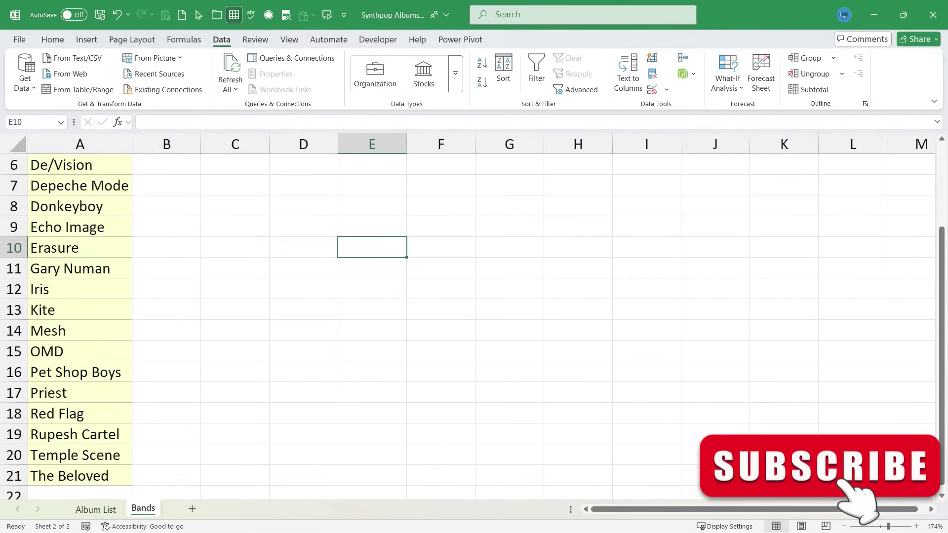
{"action": "scroll", "coordinate": [218, 321], "scroll_direction": "up", "scroll_amount": 2}
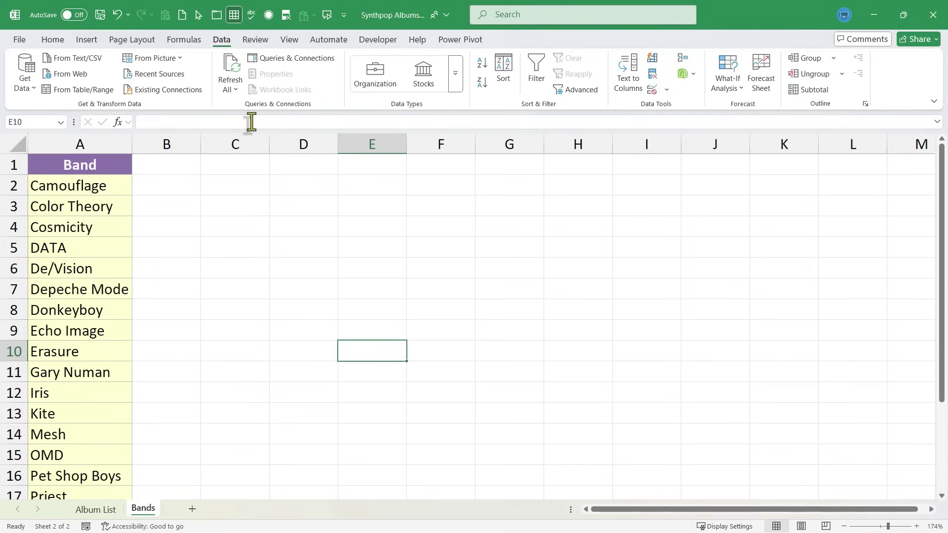
- On Album List, bring up Advanced Filter and cancel it without changes
{"action": "left_click", "coordinate": [96, 510]}
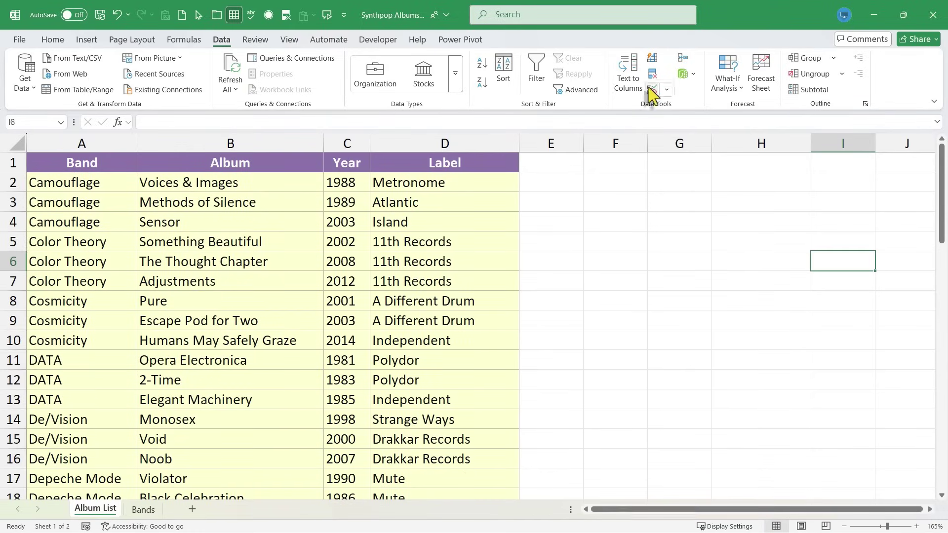
{"action": "left_click", "coordinate": [556, 91]}
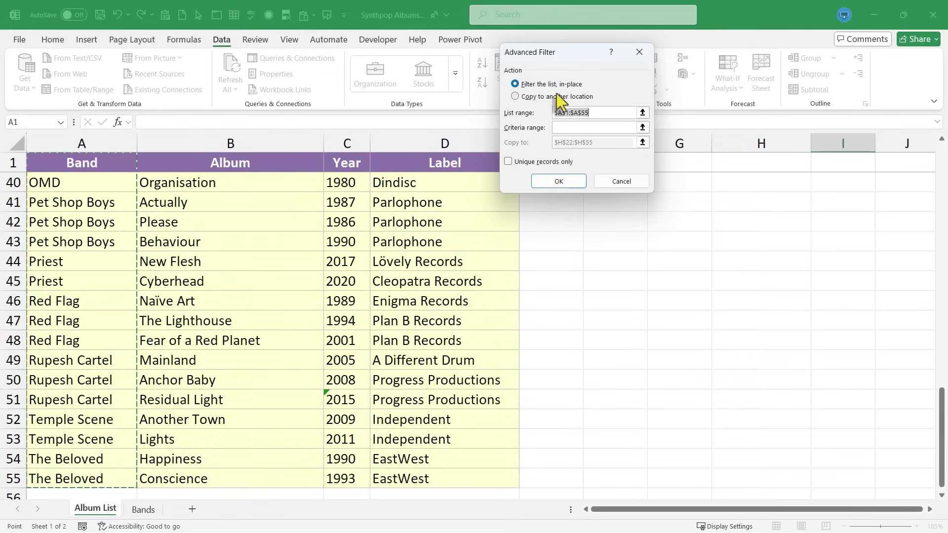
{"action": "left_click", "coordinate": [621, 182]}
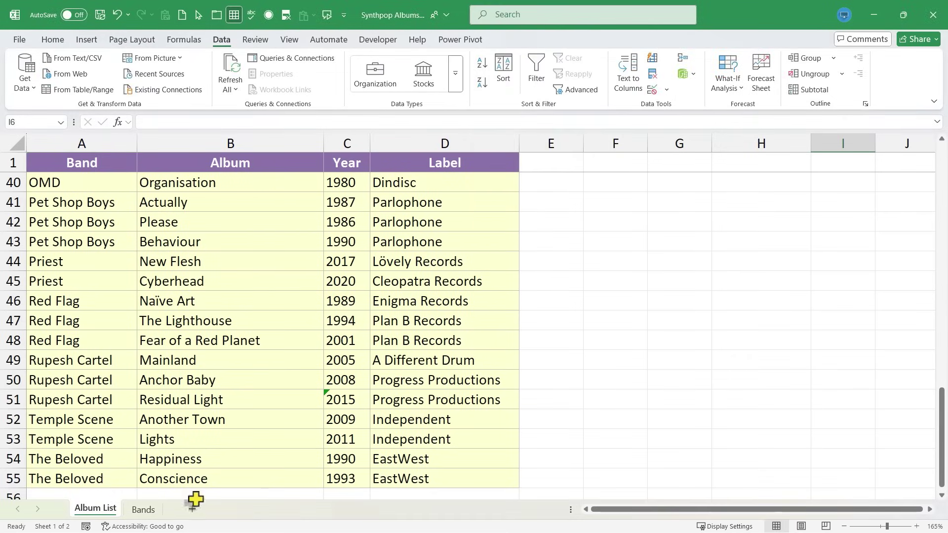
{"action": "left_click", "coordinate": [145, 510]}
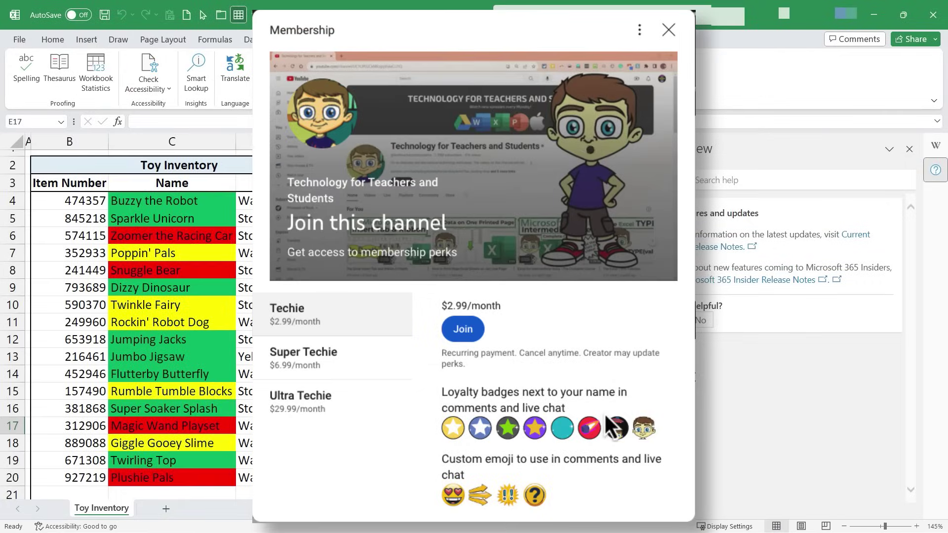
{"action": "scroll", "coordinate": [601, 374], "scroll_direction": "down", "scroll_amount": 1}
{"action": "scroll", "coordinate": [599, 371], "scroll_direction": "up", "scroll_amount": 1}
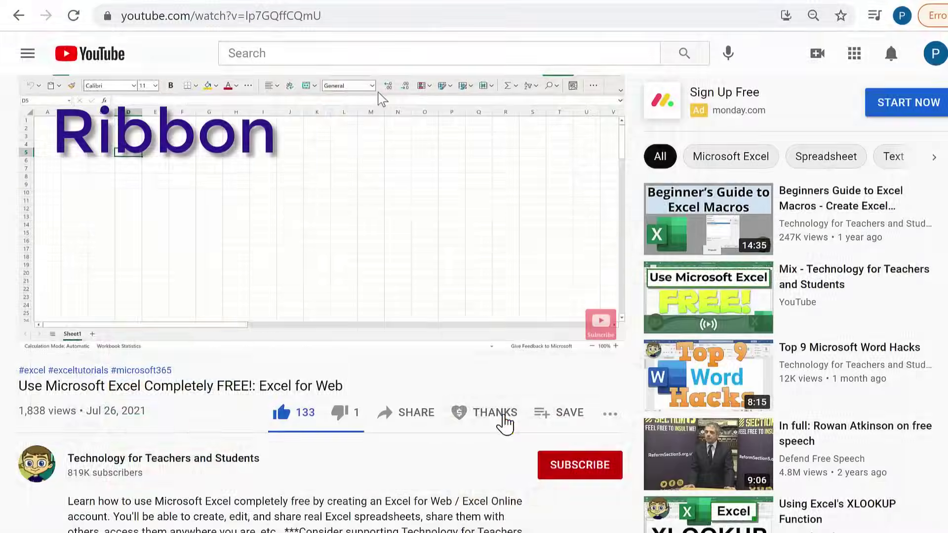
{"action": "left_click", "coordinate": [495, 413]}
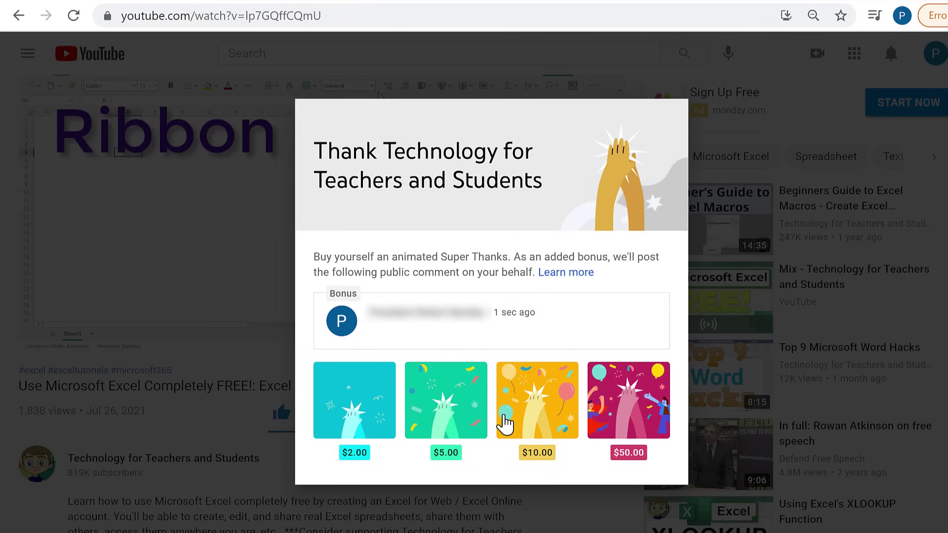